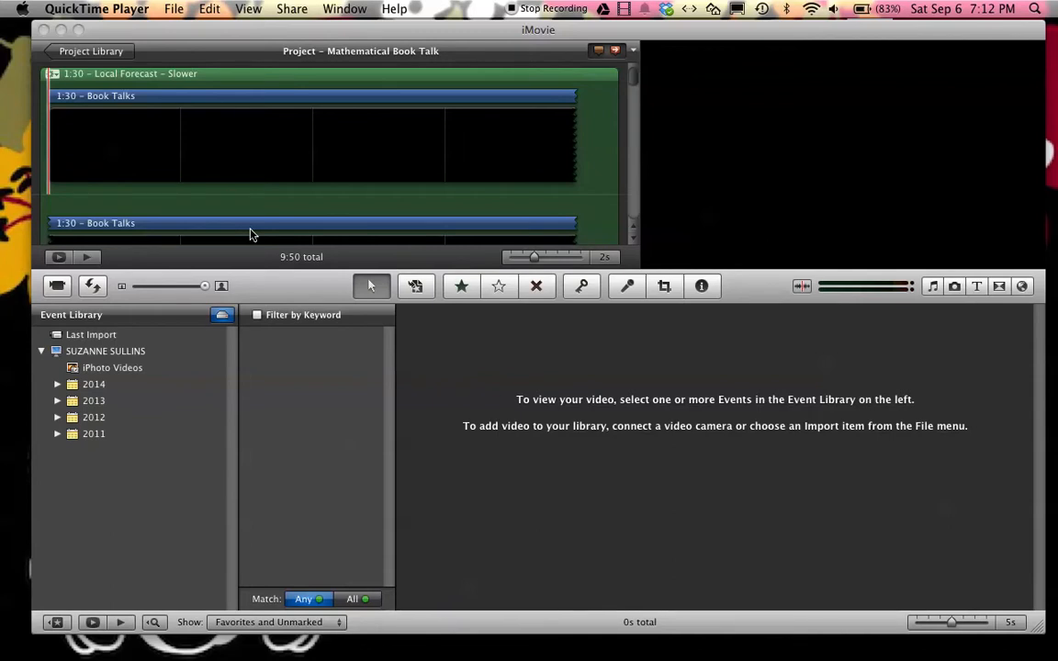
# Switch to iMovie and start a QuickTime export of the project despite the missing audio file, choosing the Movie to QuickTime Movie format
pyautogui.click(849, 109)
pyautogui.click(266, 10)
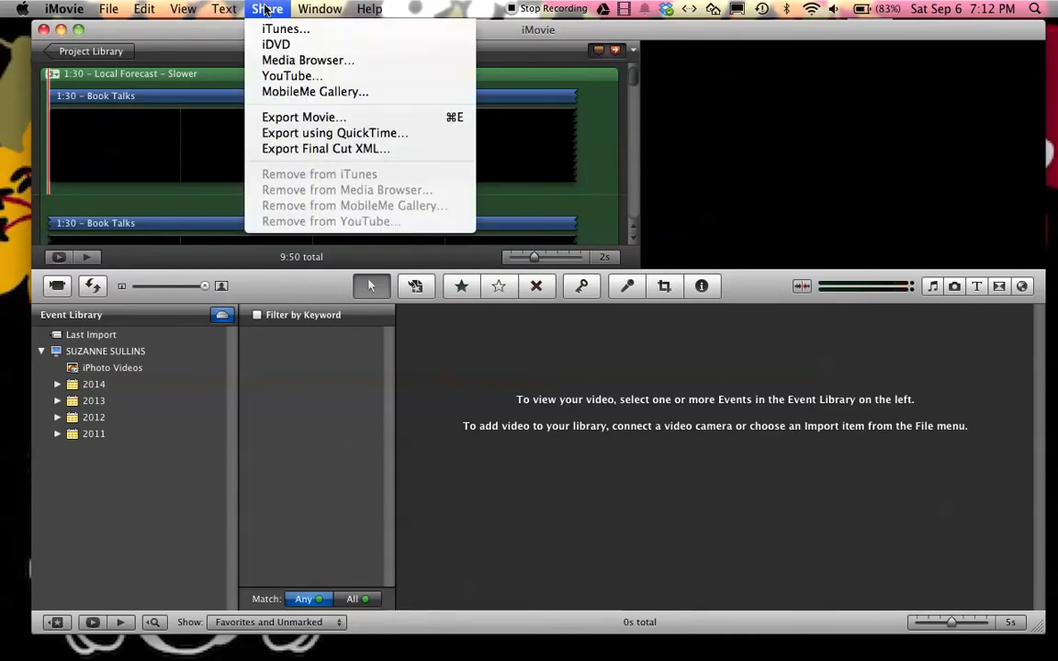
pyautogui.click(293, 136)
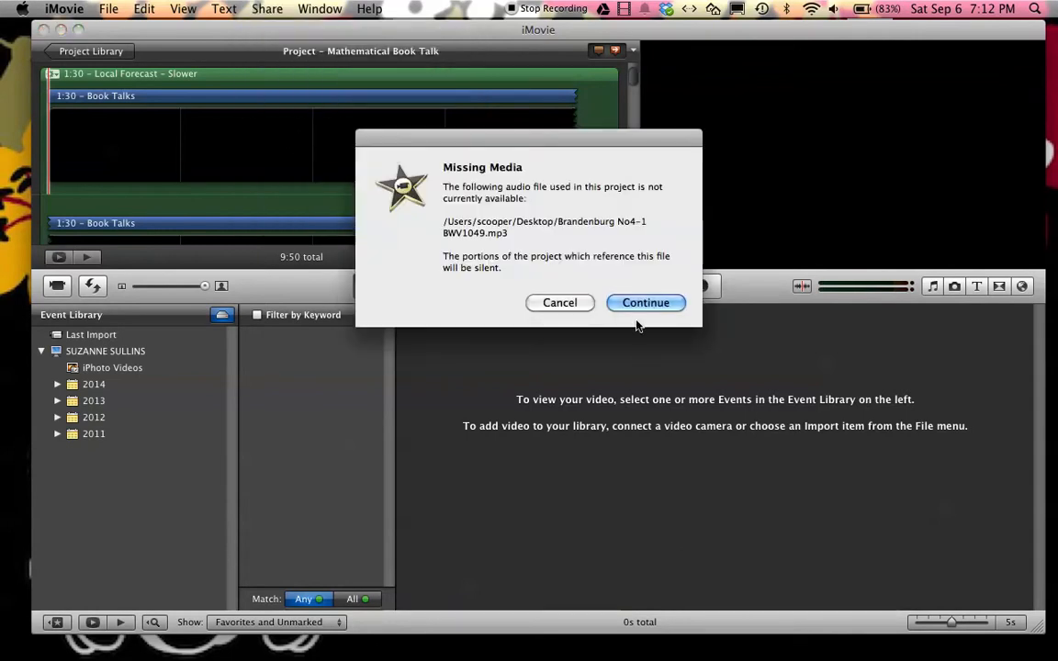
pyautogui.click(663, 305)
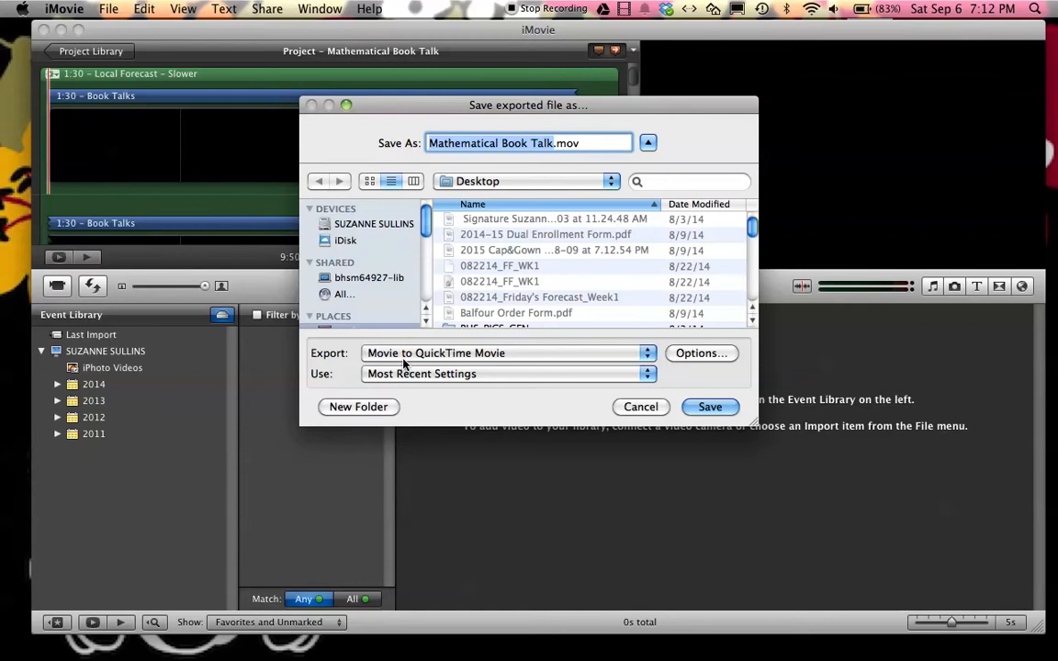
pyautogui.click(514, 358)
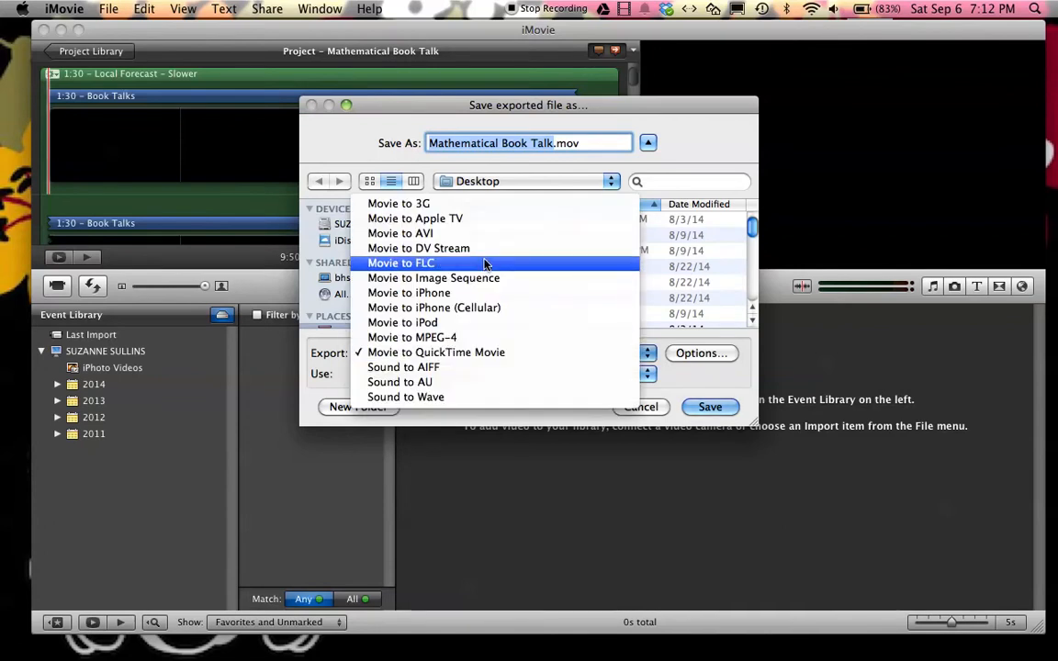
pyautogui.click(477, 356)
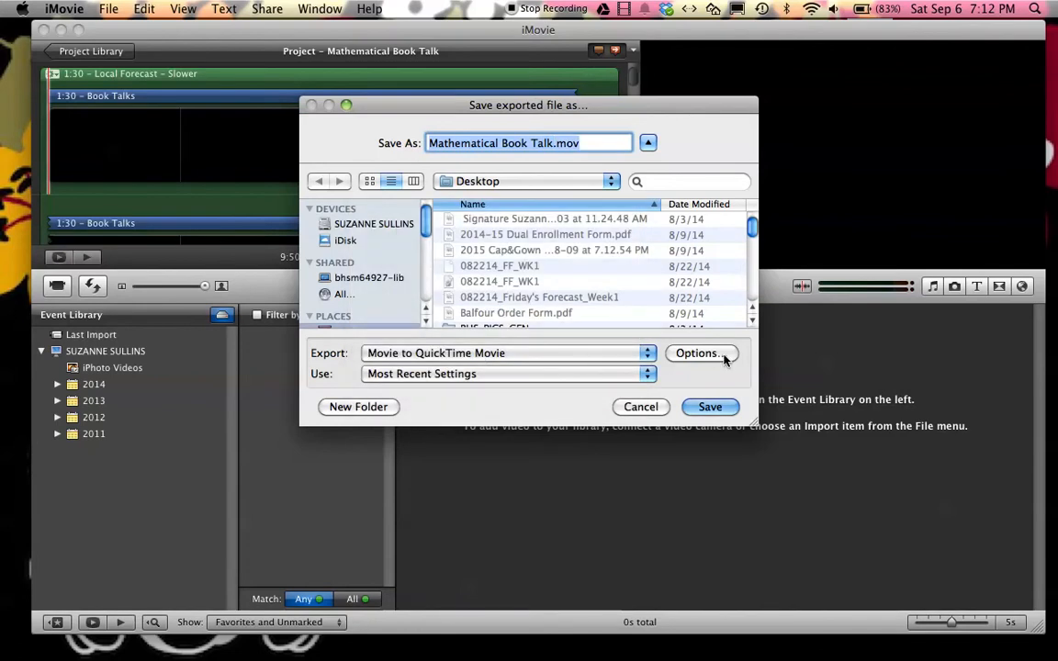
# Set the export's video compression to H.264 with a frame rate of 30 fps and automatic key frames
pyautogui.click(697, 356)
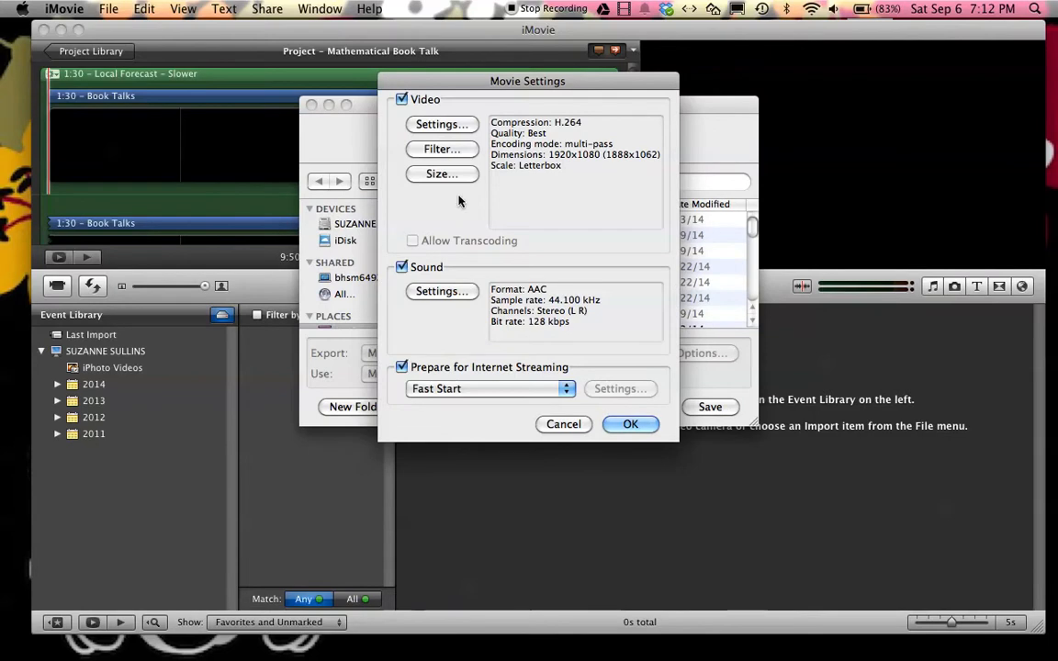
pyautogui.click(431, 124)
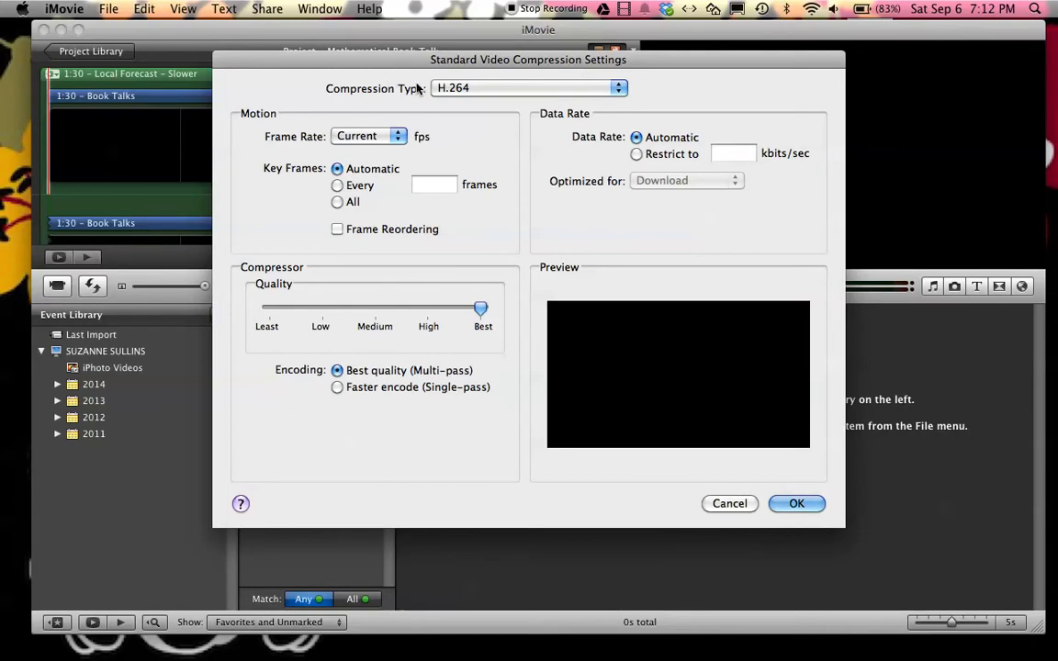
pyautogui.click(484, 88)
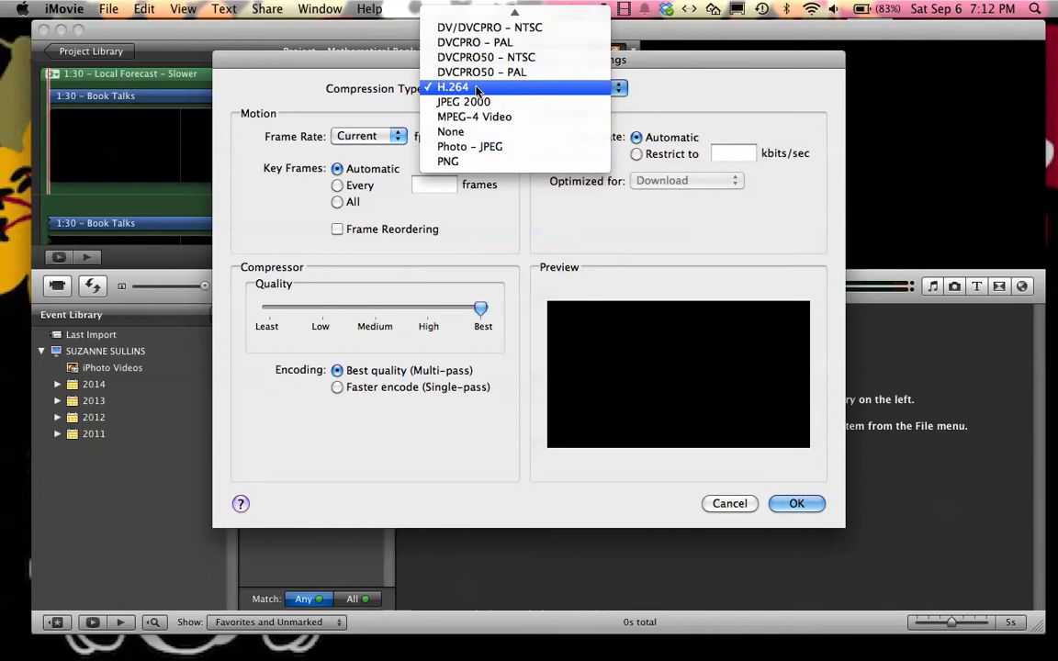
pyautogui.click(476, 87)
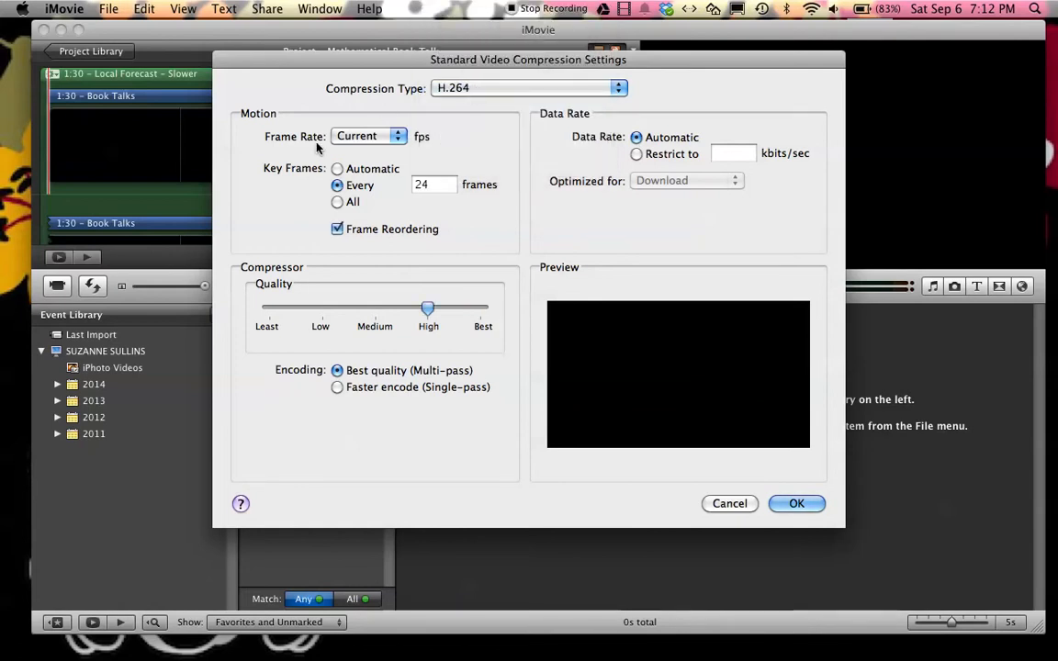
pyautogui.click(401, 138)
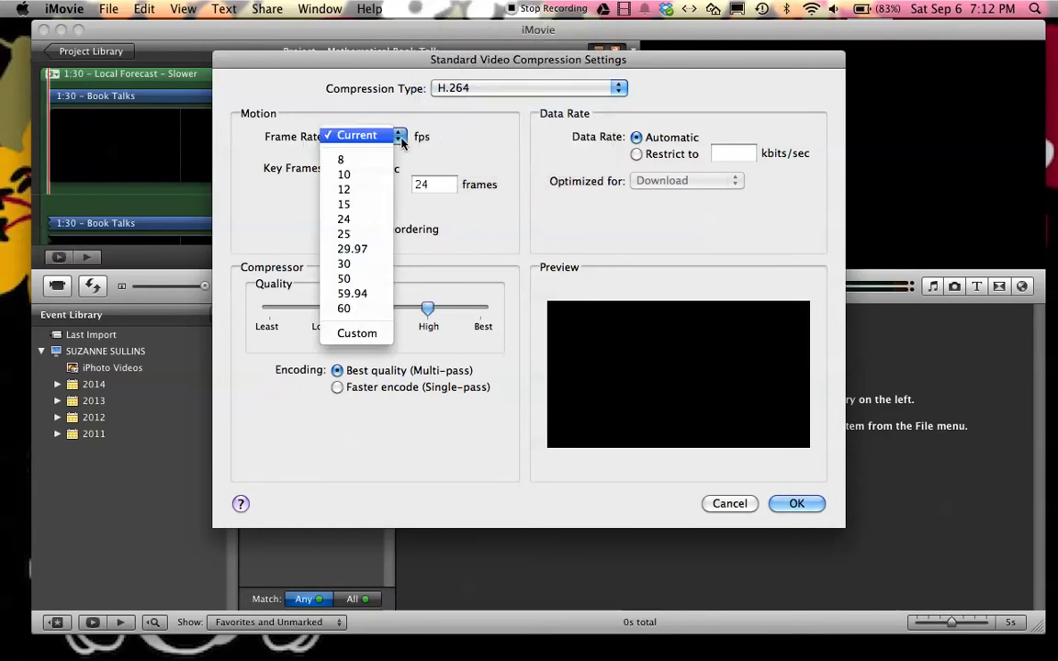
pyautogui.click(348, 267)
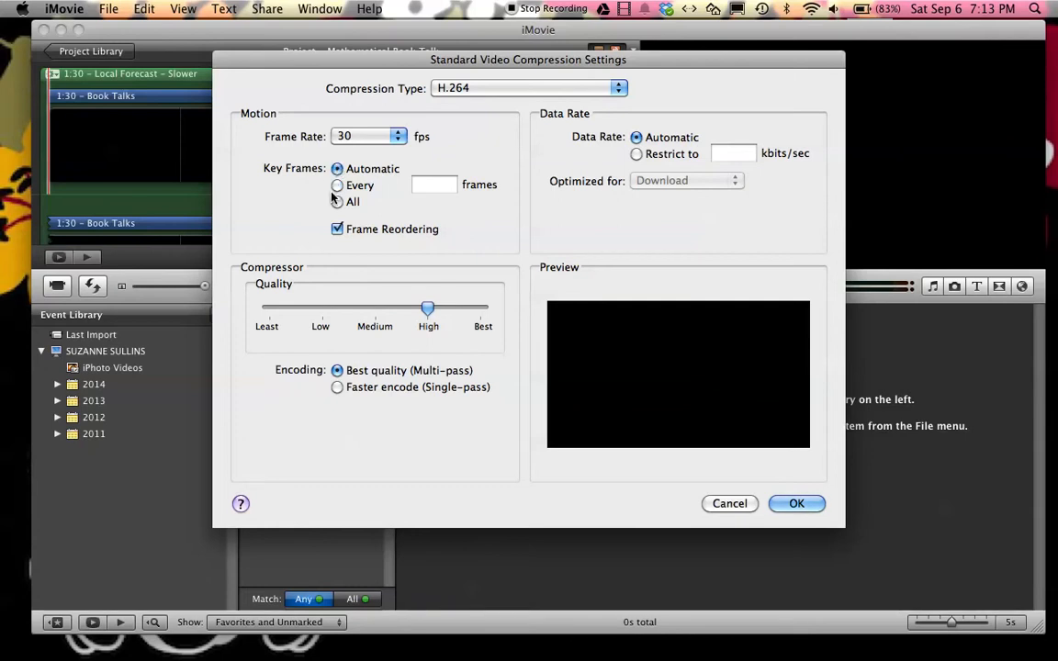
# Disable frame reordering, set the compressor quality to Best, and accept the video compression settings
pyautogui.click(337, 230)
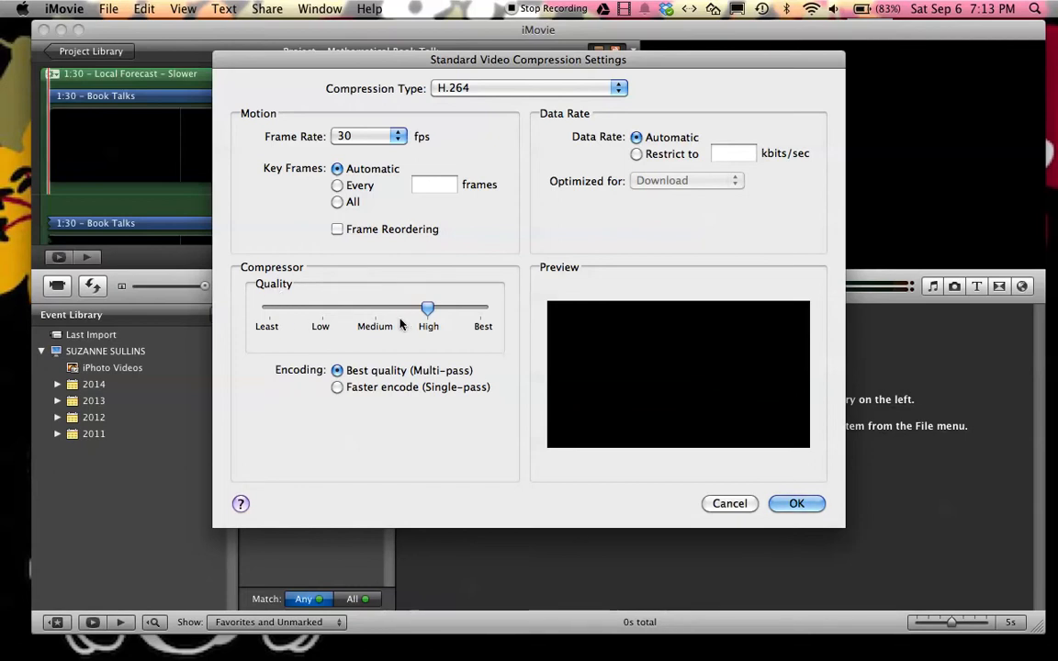
pyautogui.moveTo(427, 307); pyautogui.dragTo(489, 323)
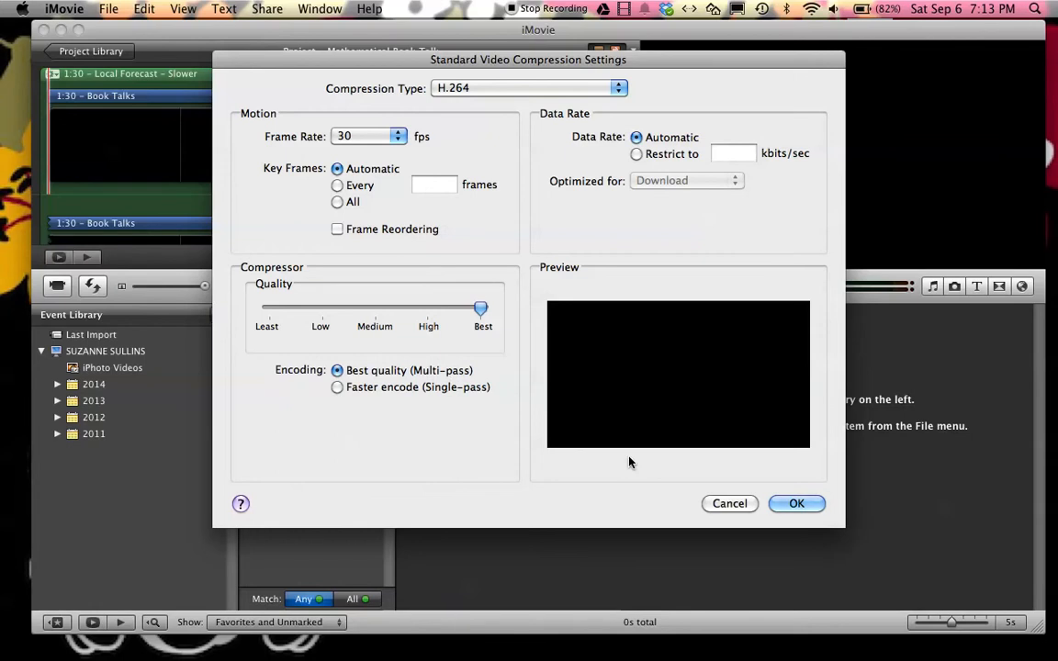
pyautogui.click(797, 504)
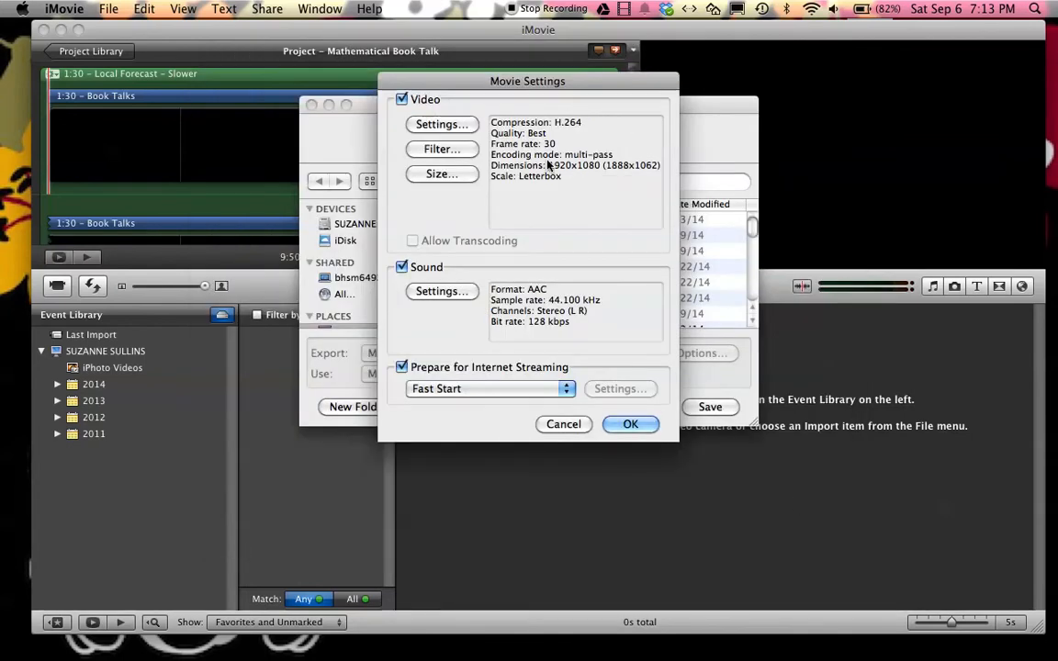
pyautogui.click(439, 151)
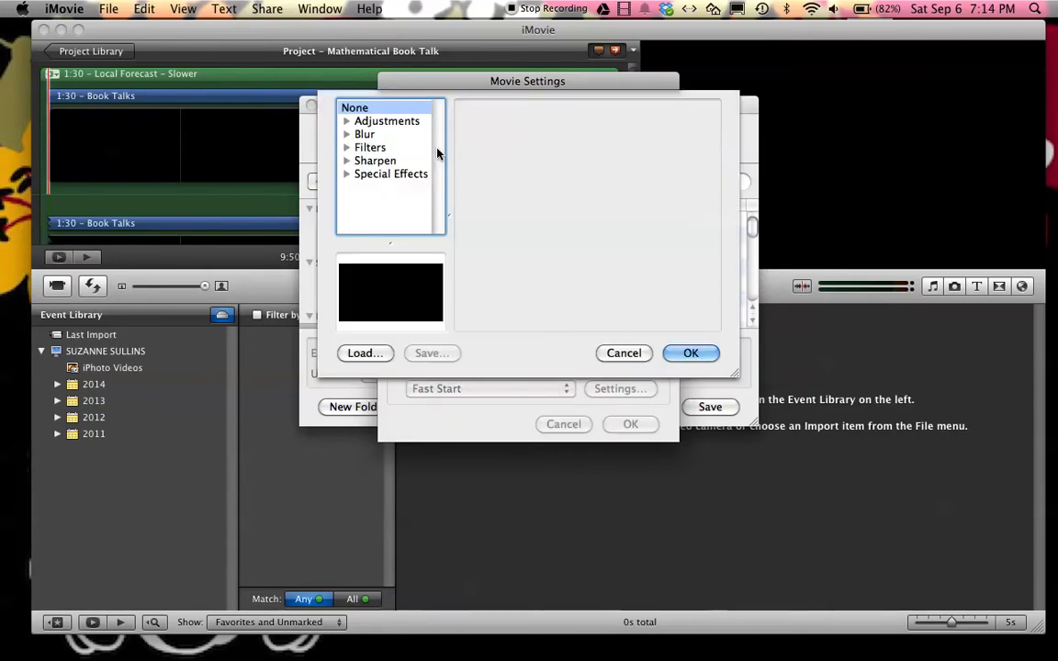
pyautogui.click(350, 123)
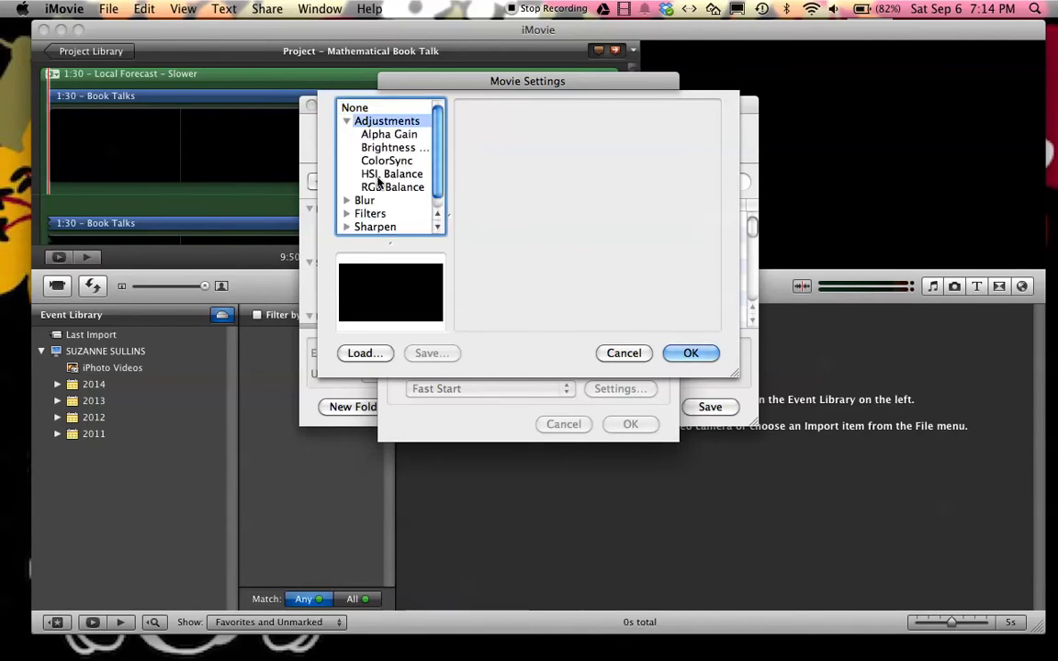
pyautogui.click(347, 121)
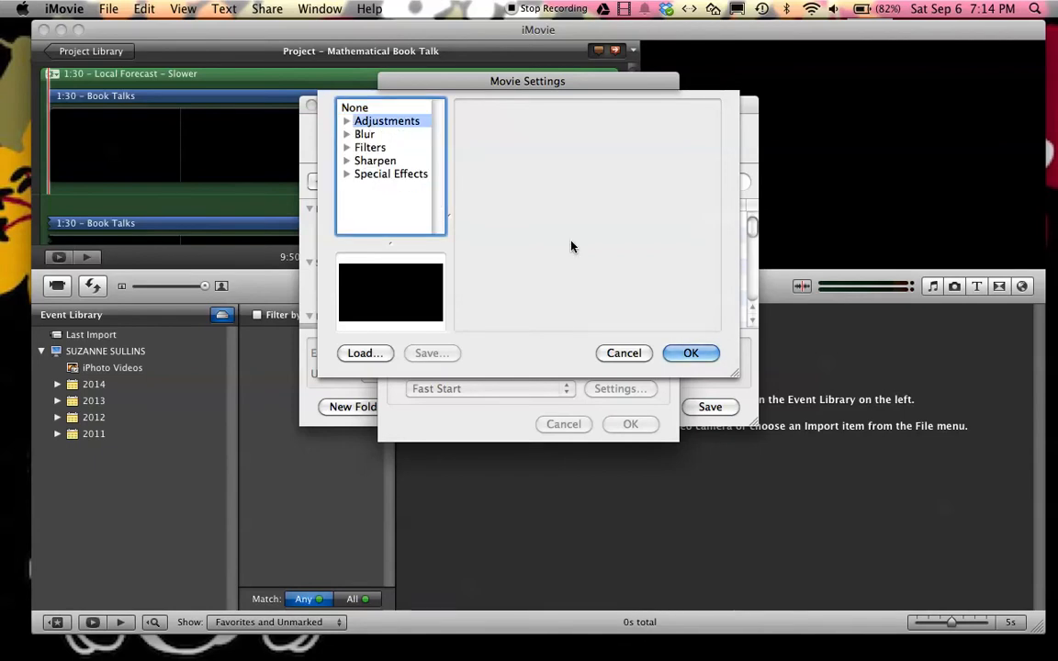
pyautogui.click(633, 354)
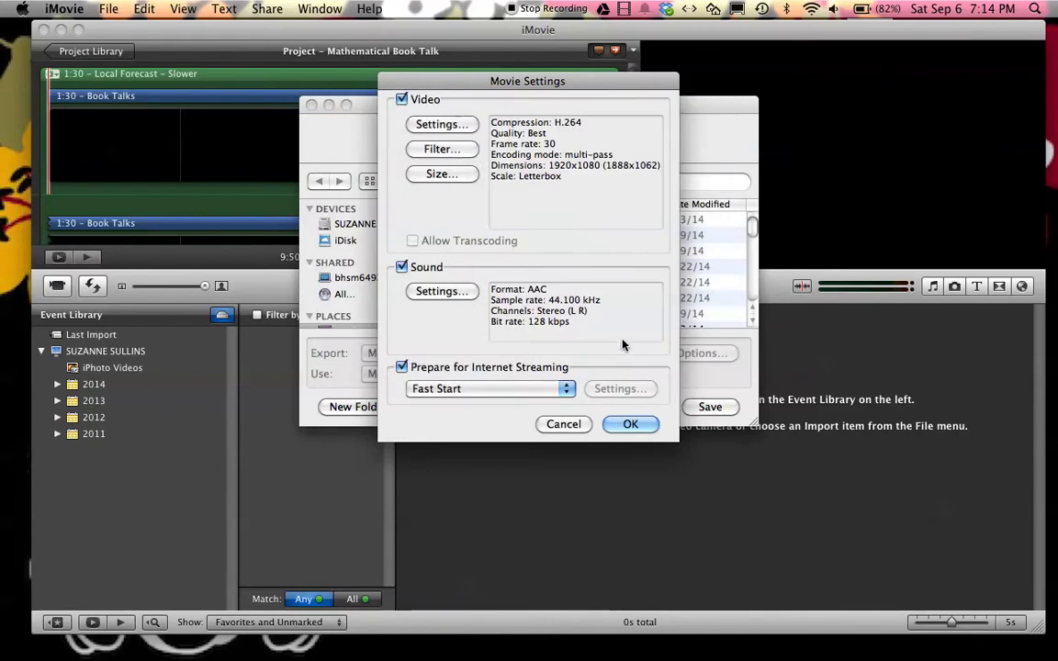
# Set the export dimensions to HD 1920 x 1080 16:9 without preserving the aspect ratio
pyautogui.click(441, 174)
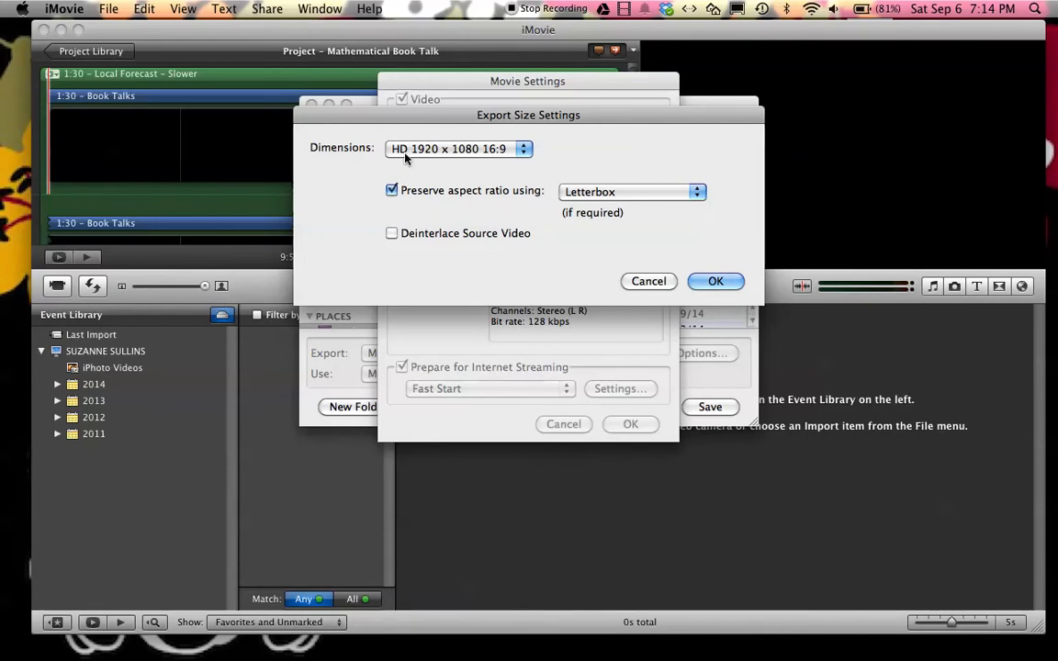
pyautogui.click(525, 149)
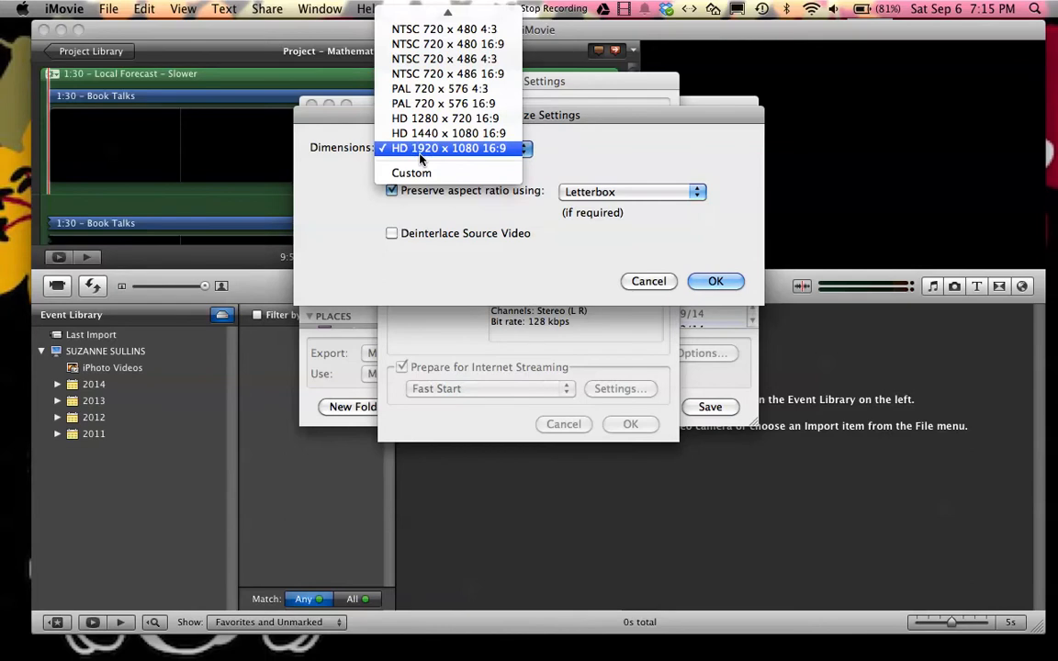
pyautogui.click(475, 158)
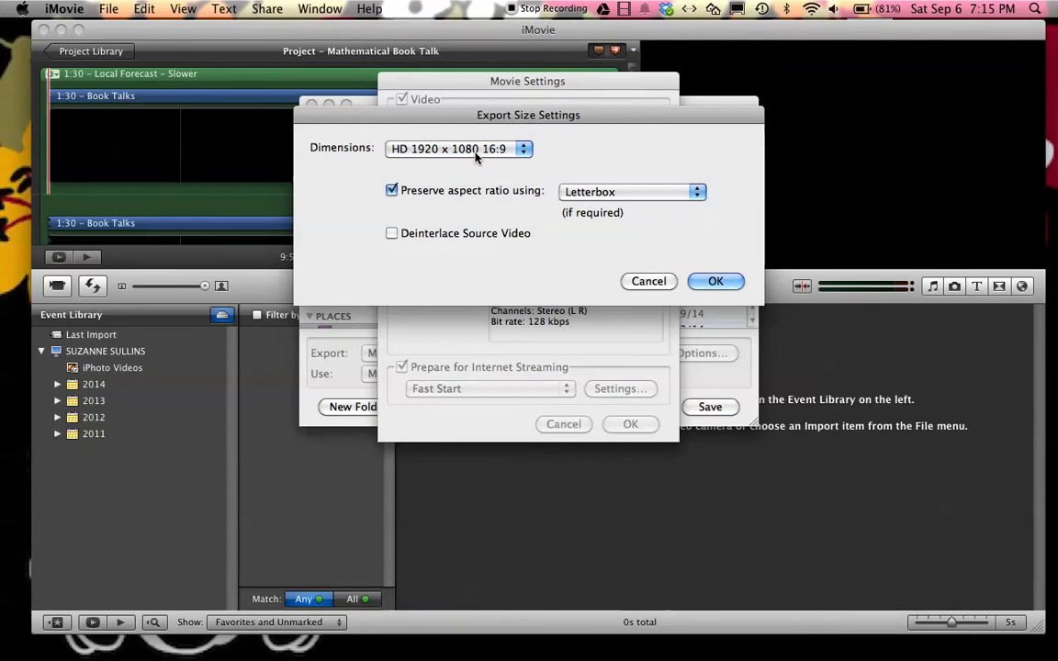
pyautogui.click(392, 191)
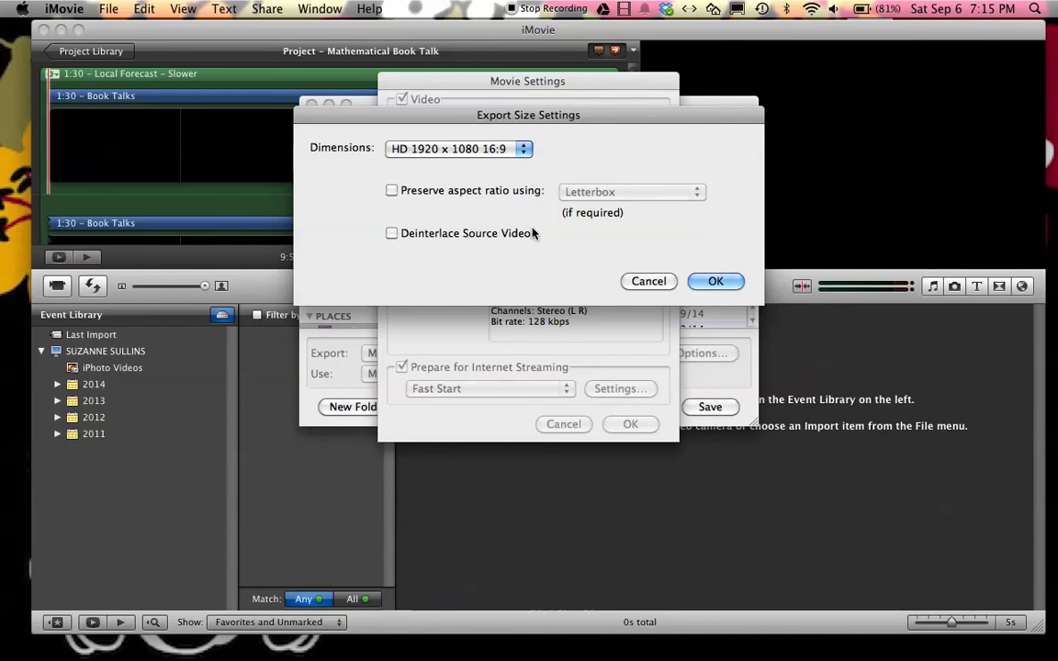
pyautogui.click(523, 151)
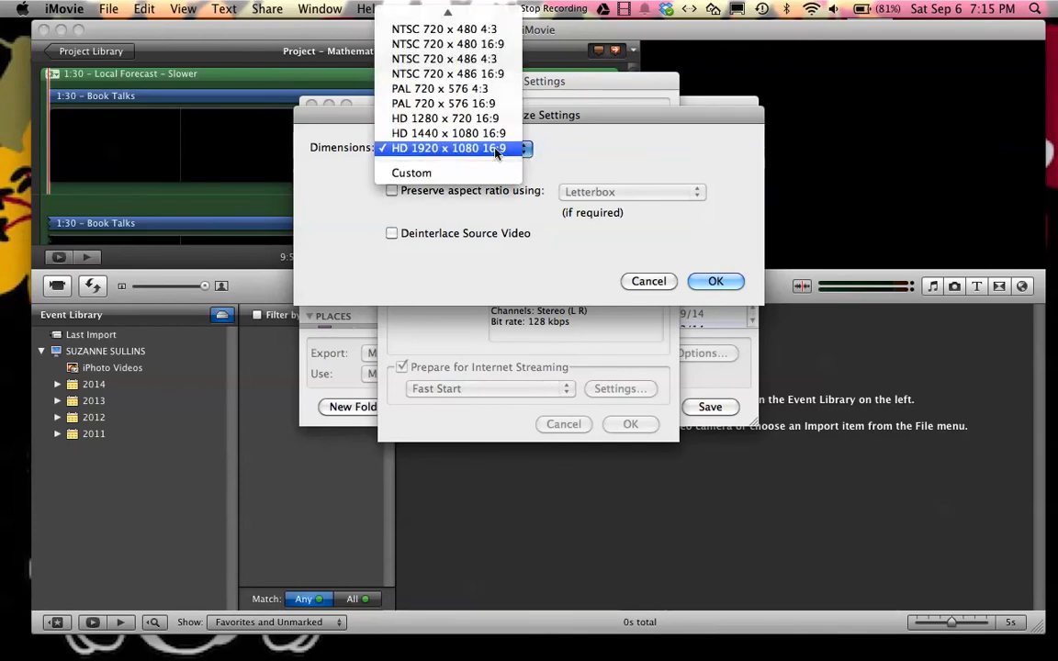
pyautogui.click(521, 149)
pyautogui.click(715, 281)
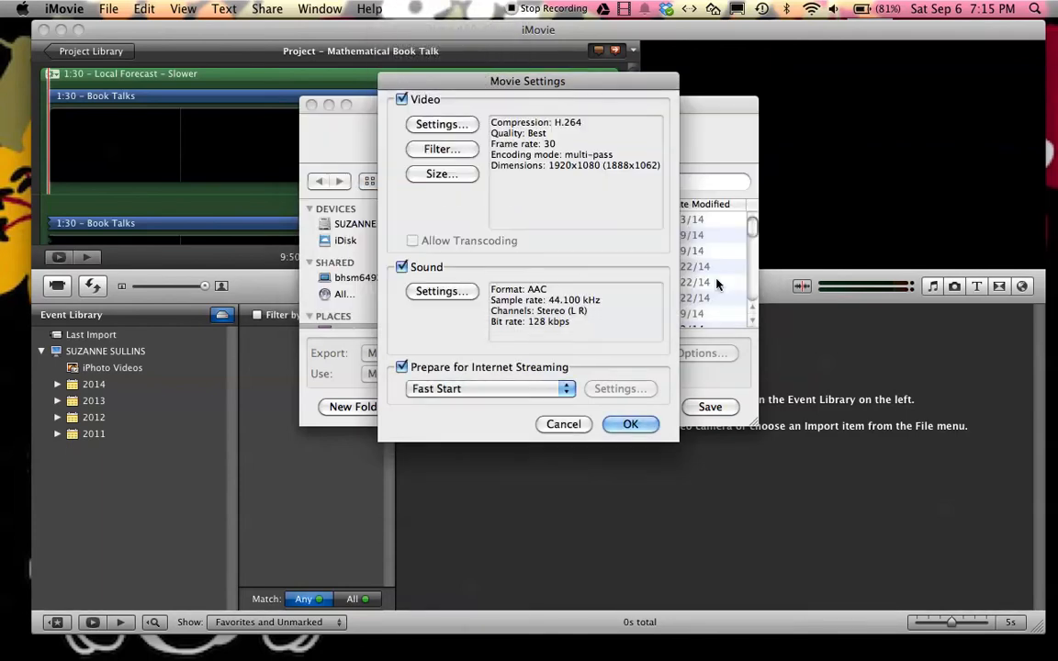
# Set the export's sound format to AAC with a rate of 44.100 kHz
pyautogui.click(440, 292)
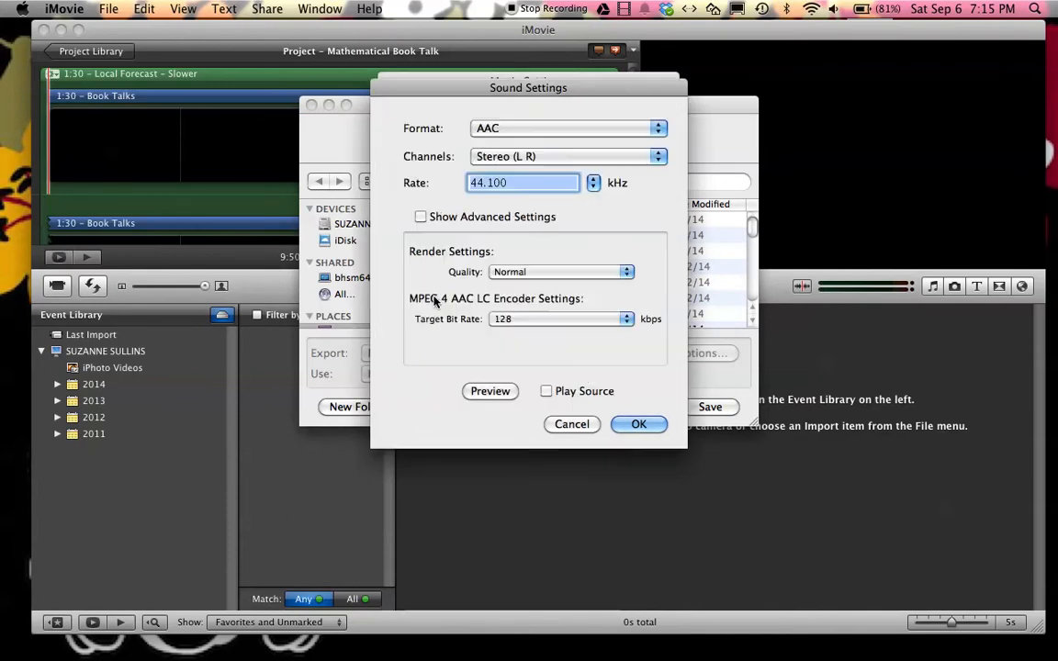
pyautogui.click(514, 130)
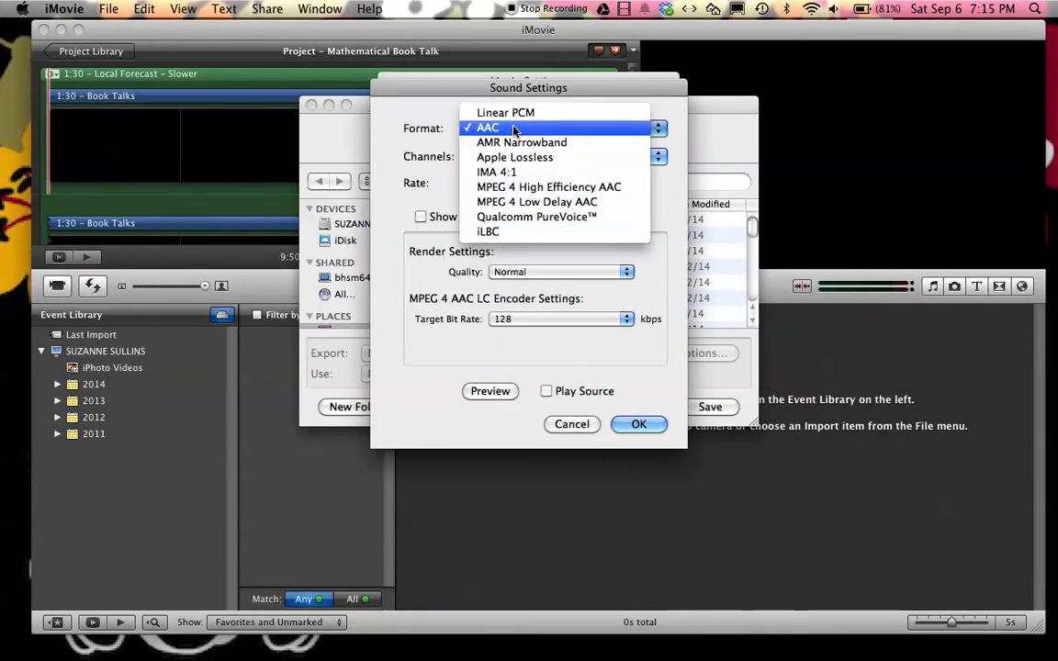
pyautogui.click(491, 128)
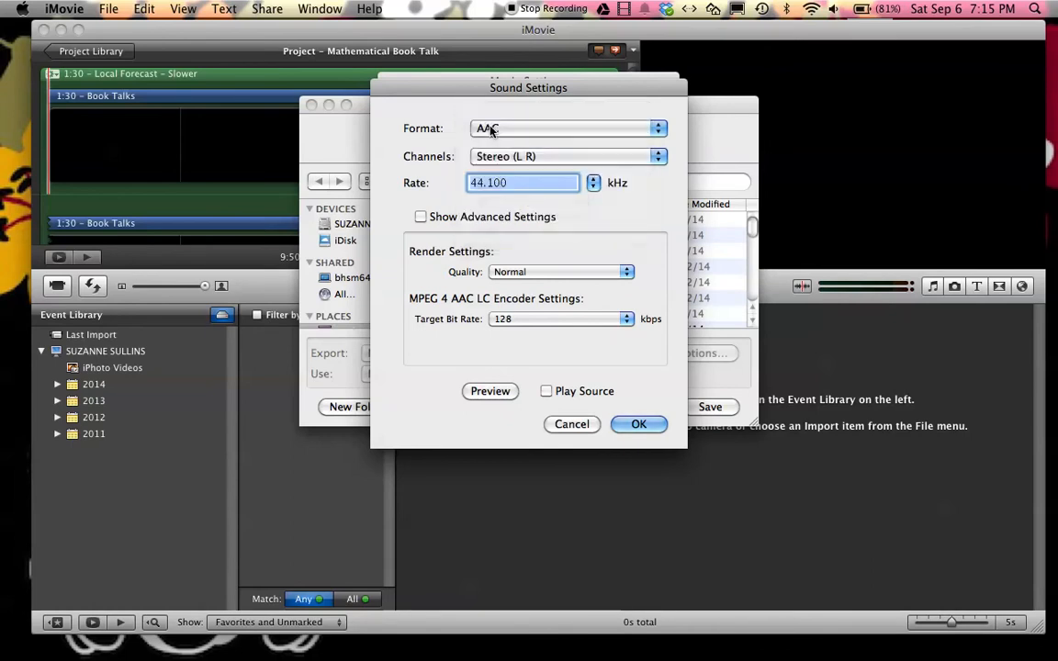
pyautogui.click(593, 184)
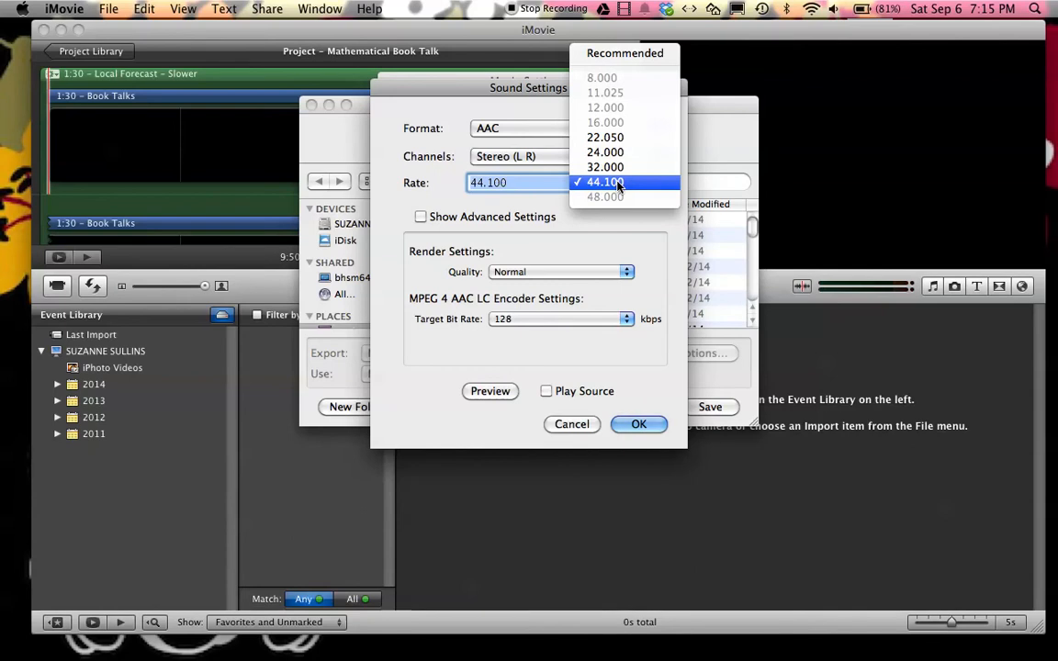
pyautogui.click(617, 183)
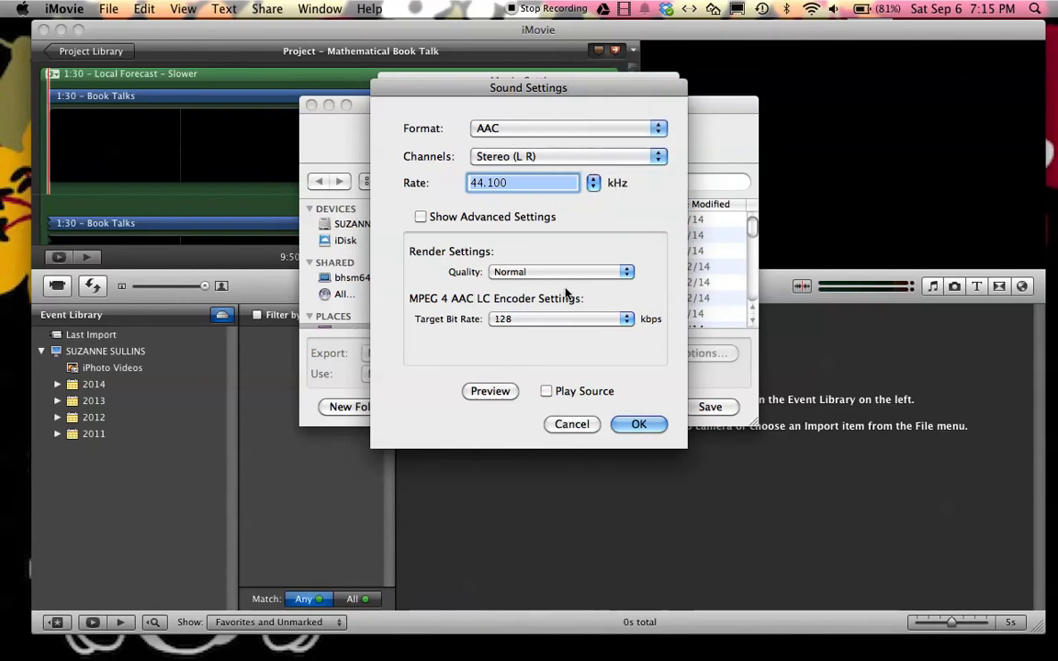
pyautogui.click(638, 425)
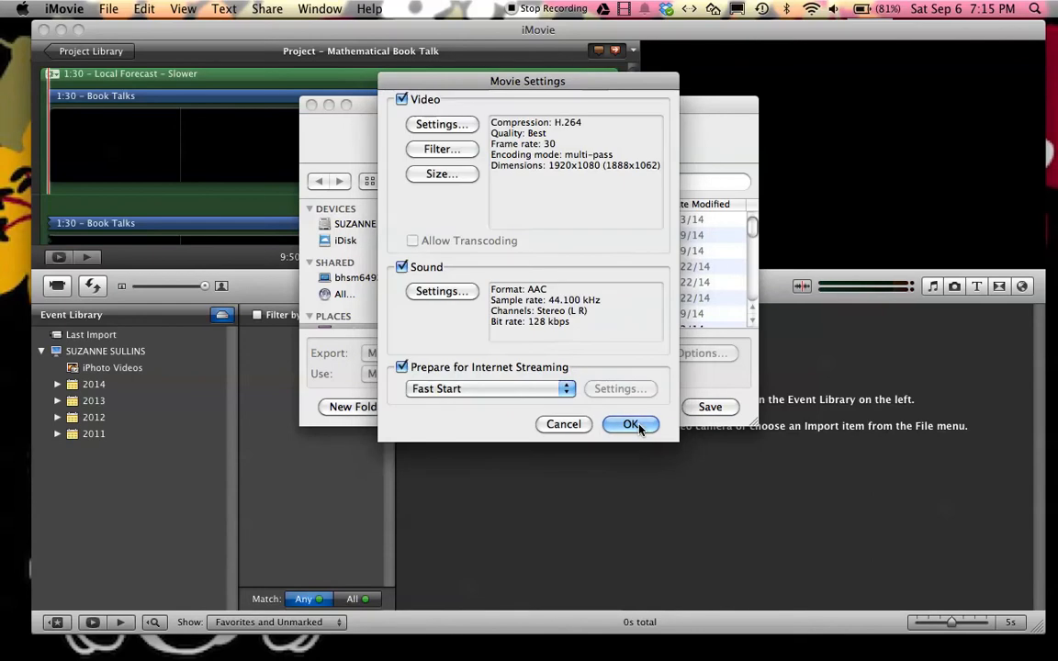
# Prepare the movie for Internet streaming with Fast Start and accept the movie settings
pyautogui.click(463, 394)
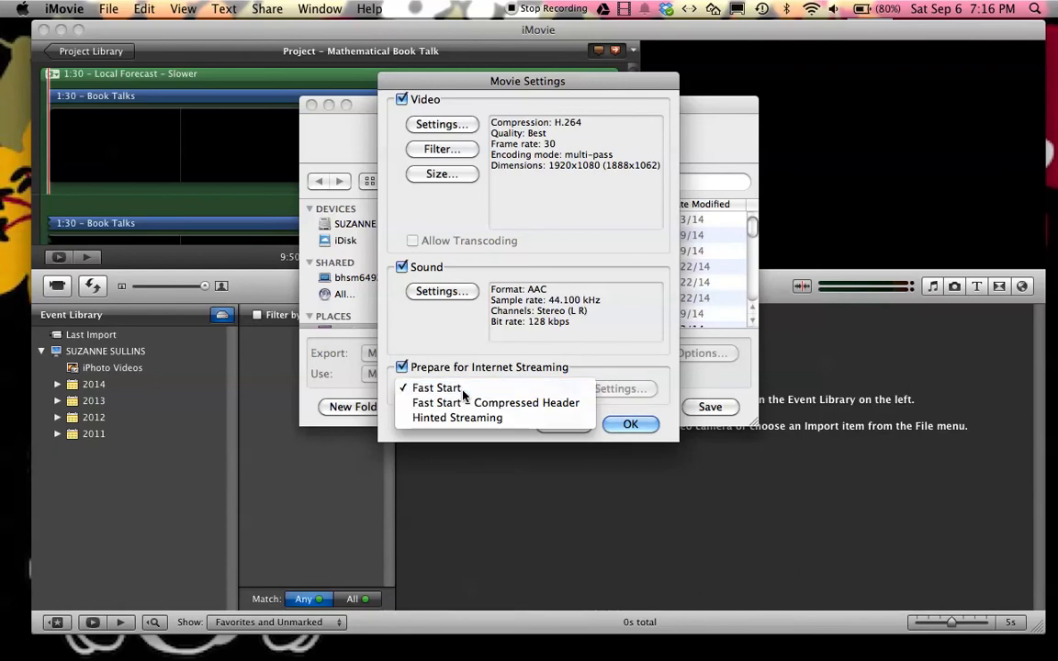
pyautogui.click(464, 392)
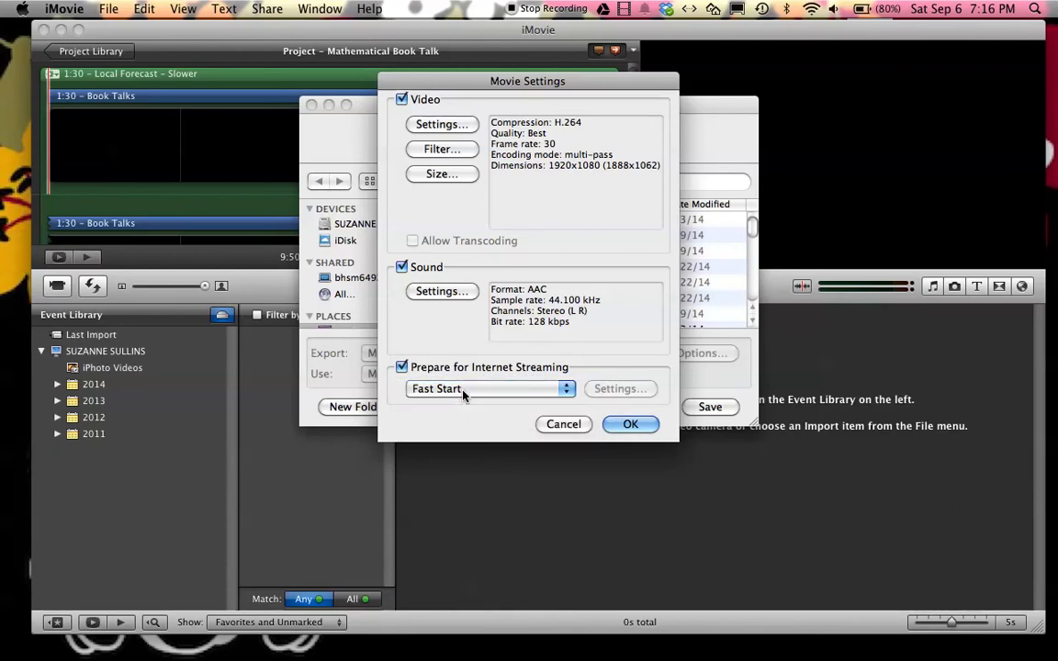
pyautogui.click(630, 424)
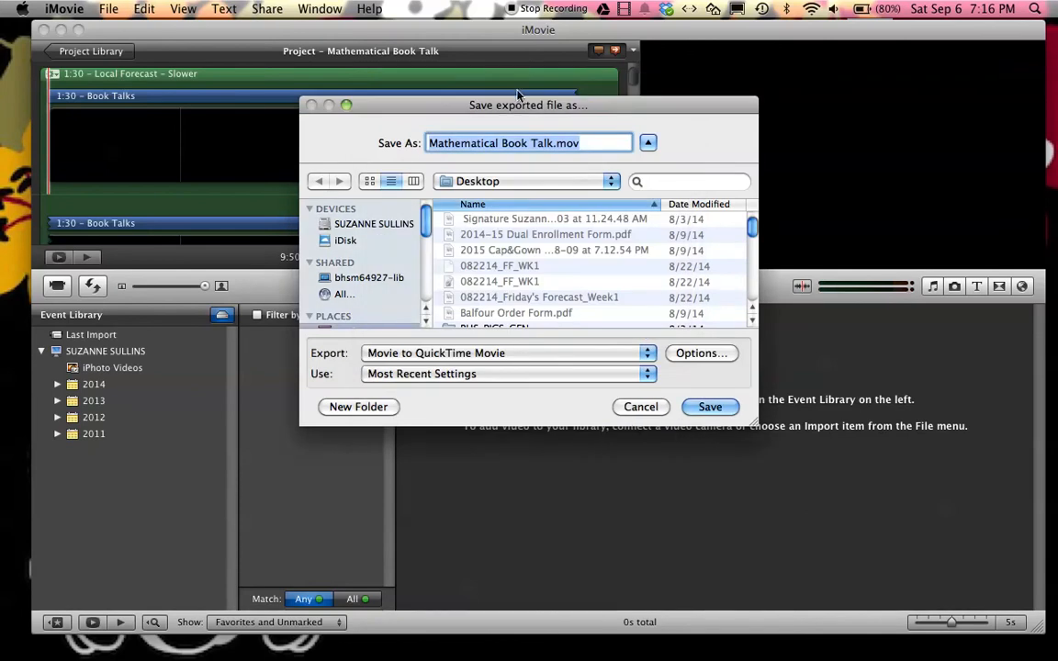